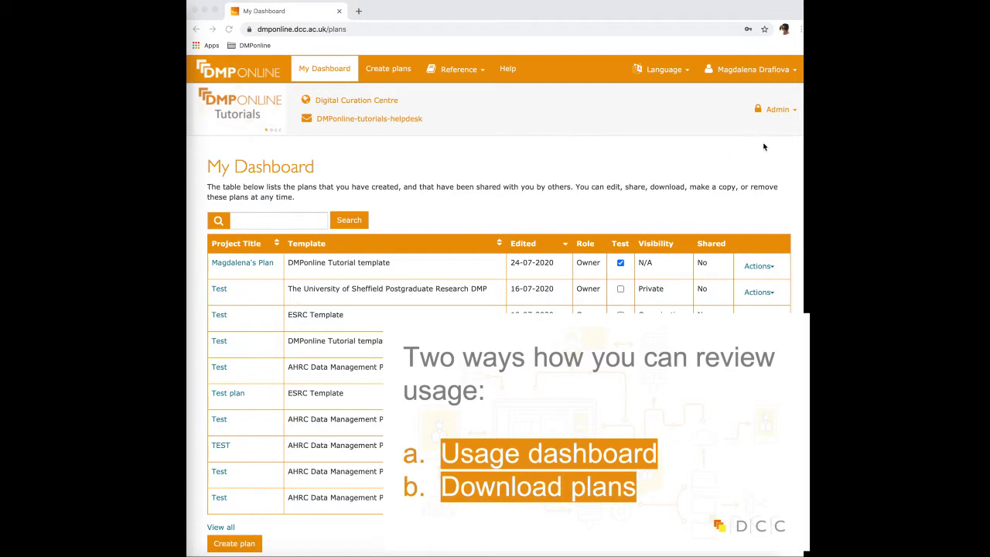
Visit the Admin Usage page, then the organisation's Plans list, and reopen the Admin menu
click(777, 110)
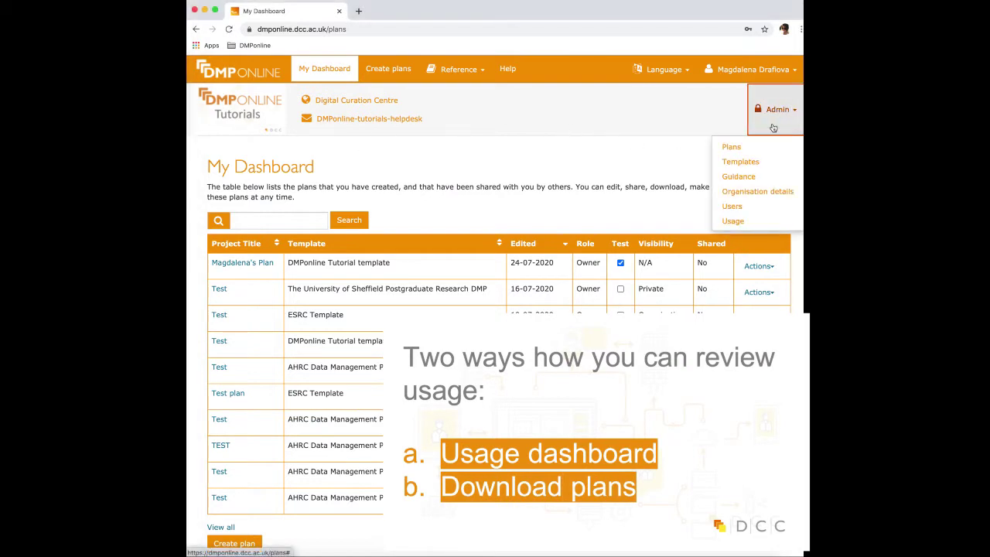
click(733, 221)
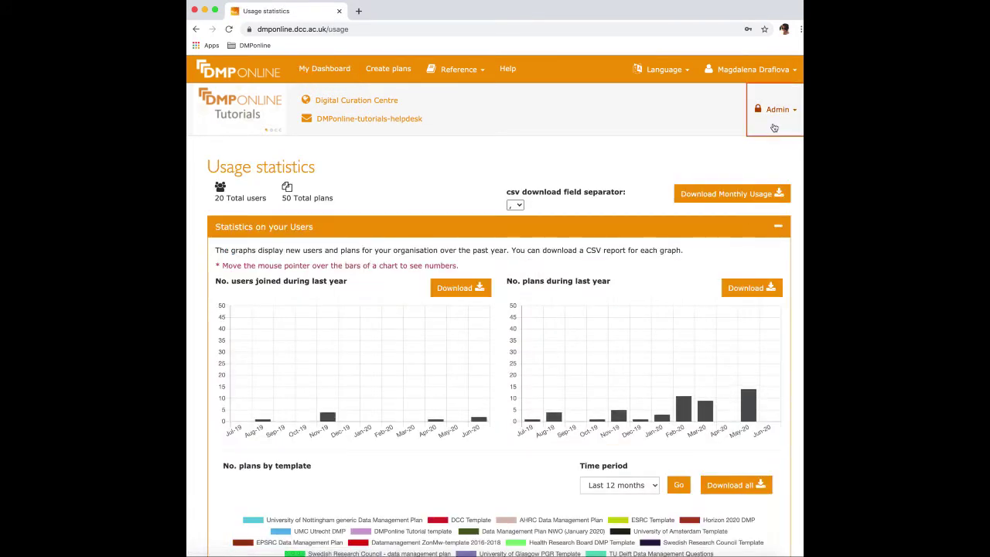
click(774, 128)
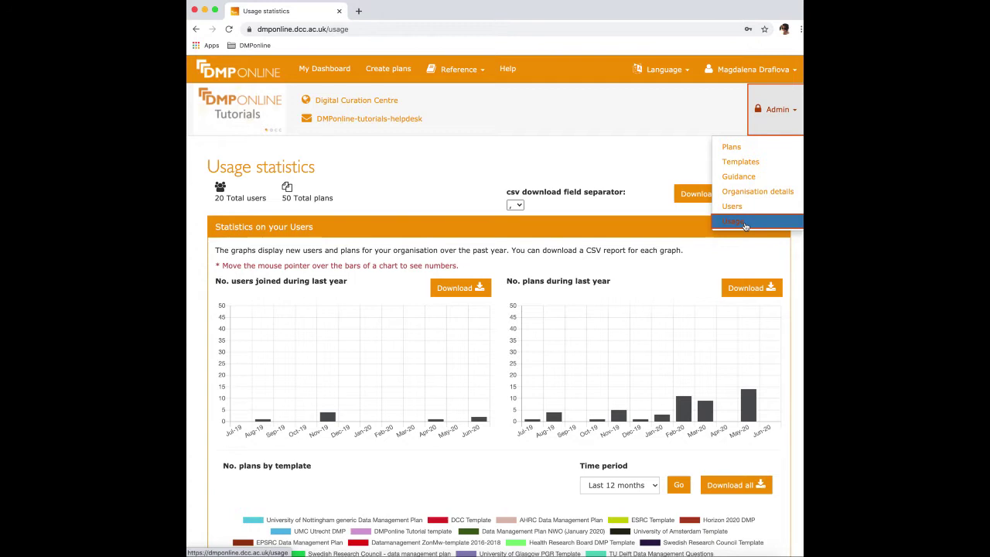
click(755, 154)
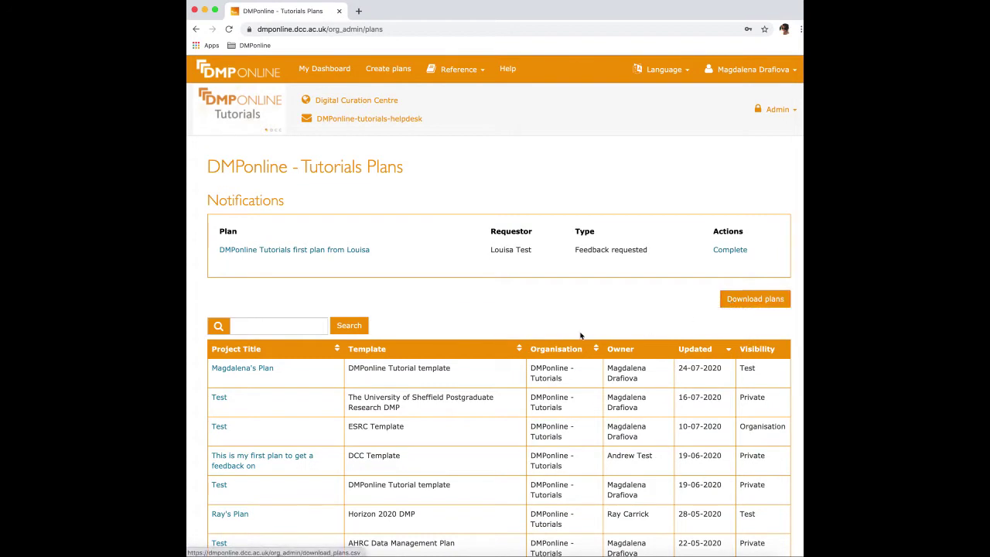
click(765, 68)
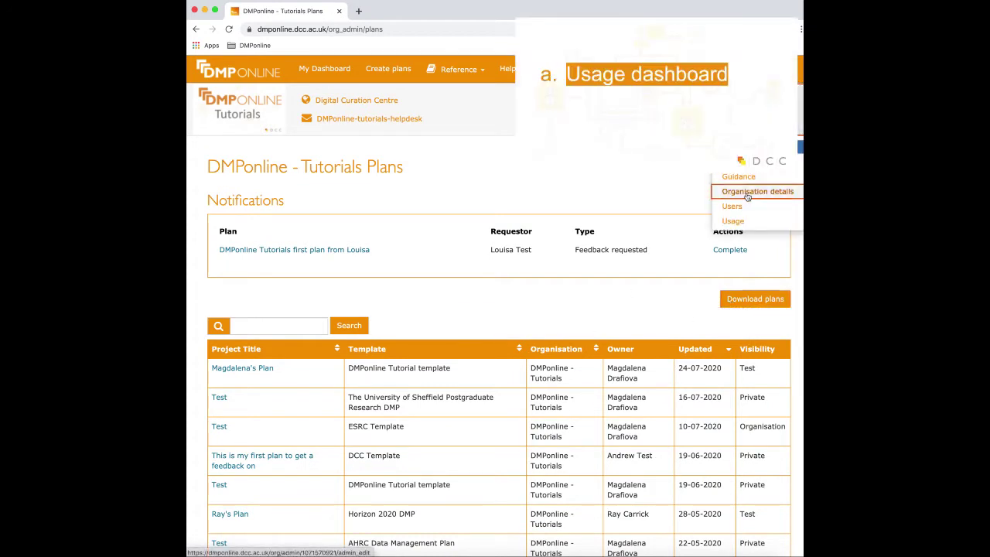
Return to Usage statistics and highlight the Total users and Total plans figures
click(733, 221)
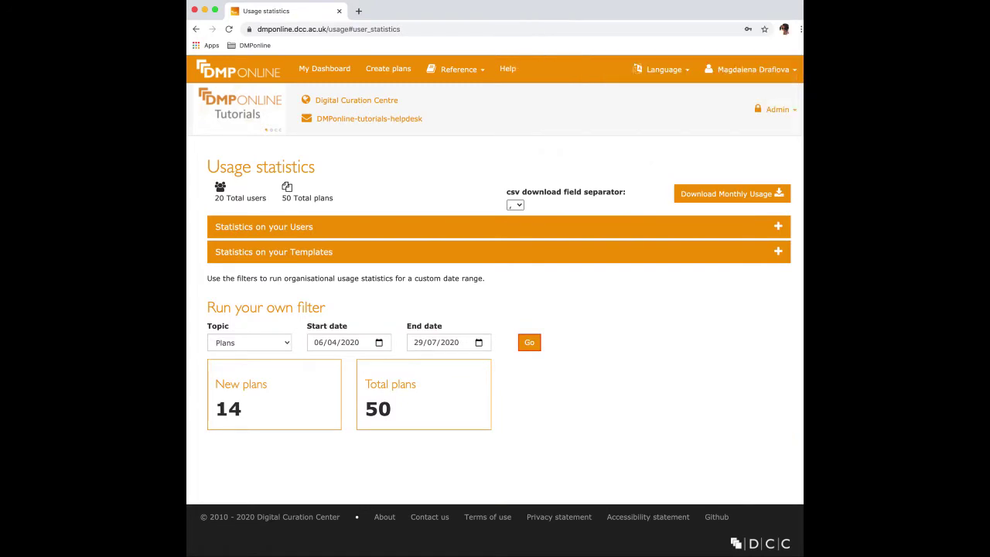
drag(215, 198, 266, 200)
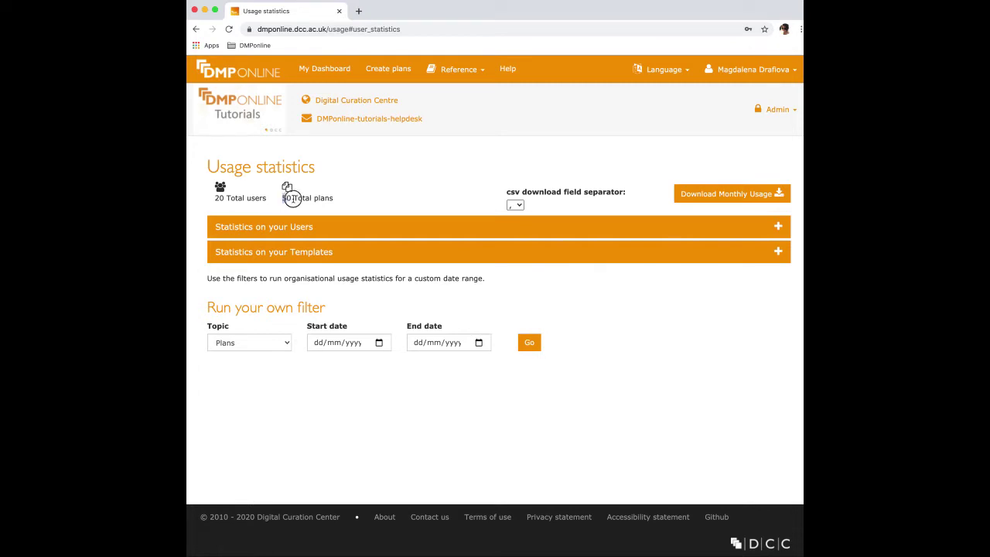
drag(287, 196, 343, 201)
click(345, 205)
Download the Monthly Usage CSV and select its totals table in Numbers
click(702, 193)
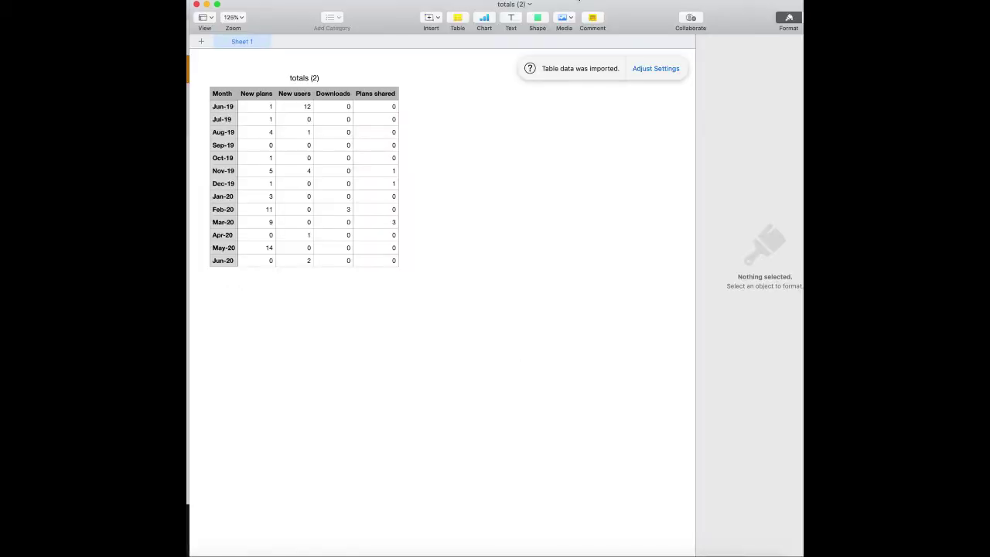
click(259, 108)
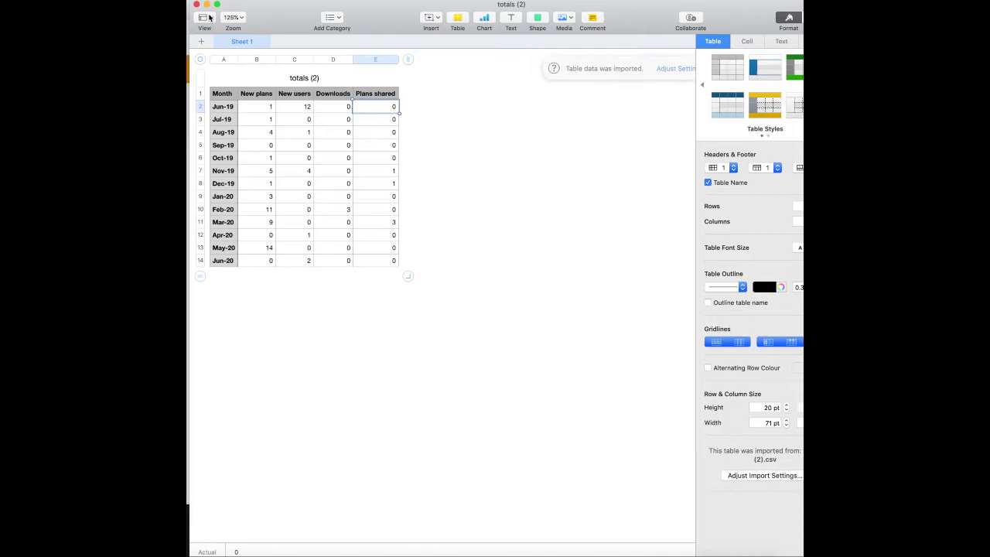
Scroll through the users joined, plans and plans-by-template charts down to May 2020
scroll(393, 270, down, 1)
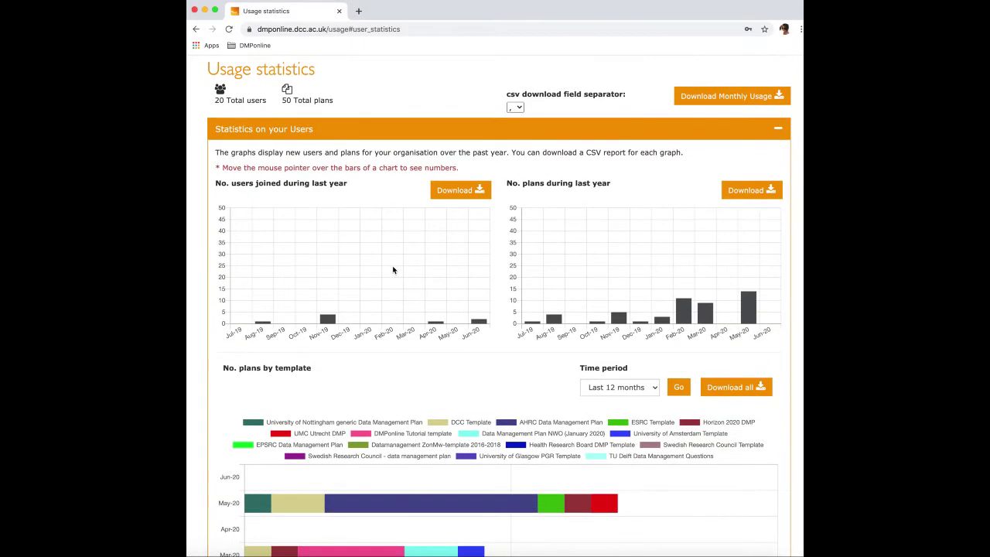
scroll(393, 270, down, 1)
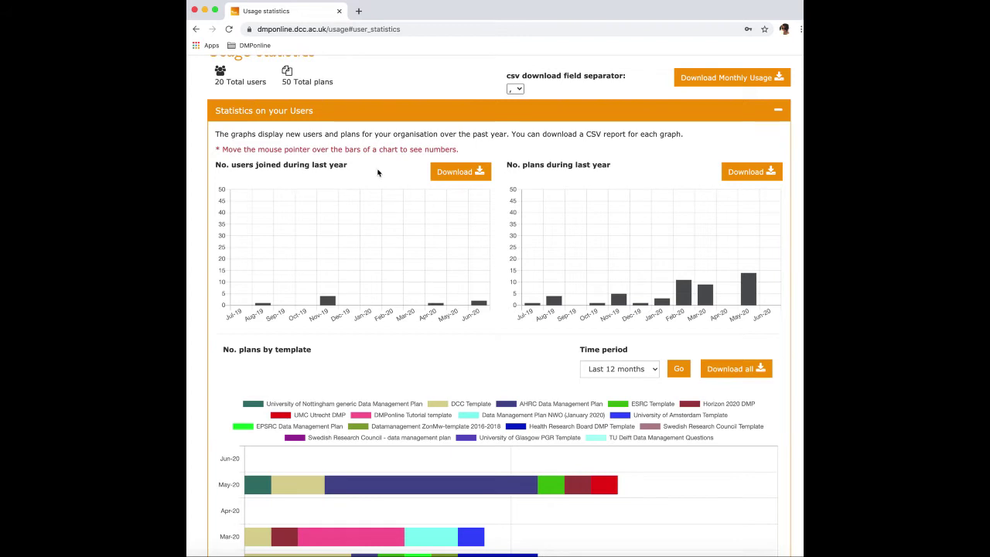
scroll(378, 171, down, 1)
scroll(514, 166, down, 1)
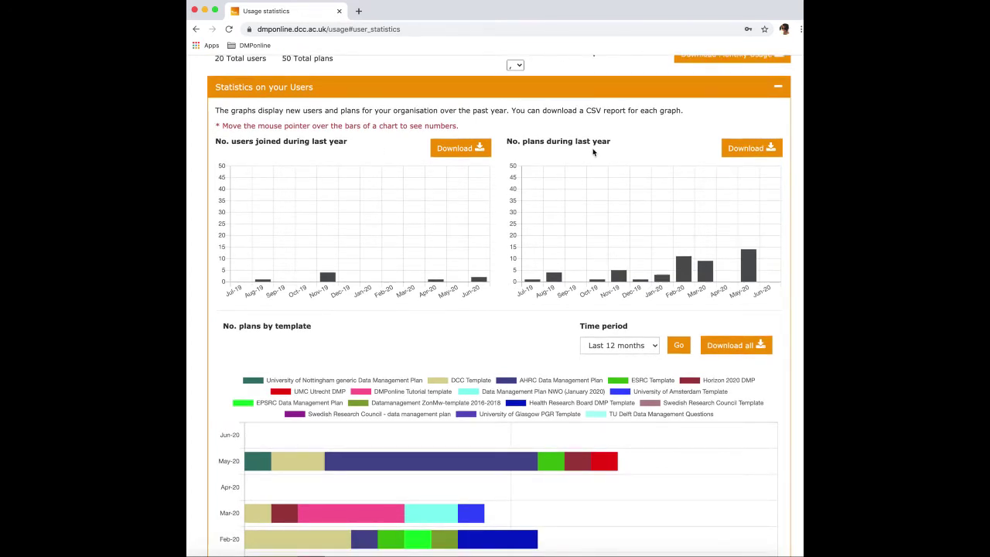
scroll(634, 165, down, 1)
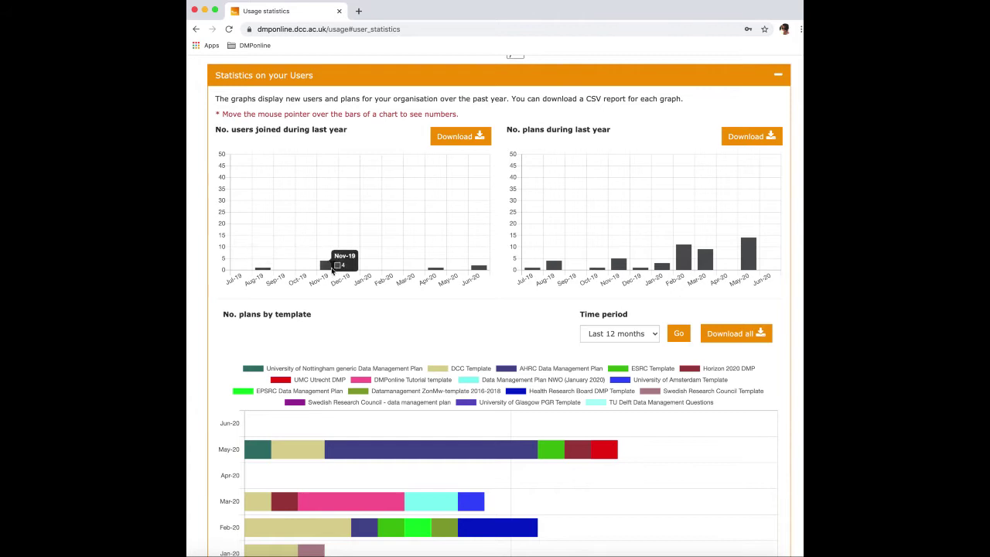
mouse_move(747, 266)
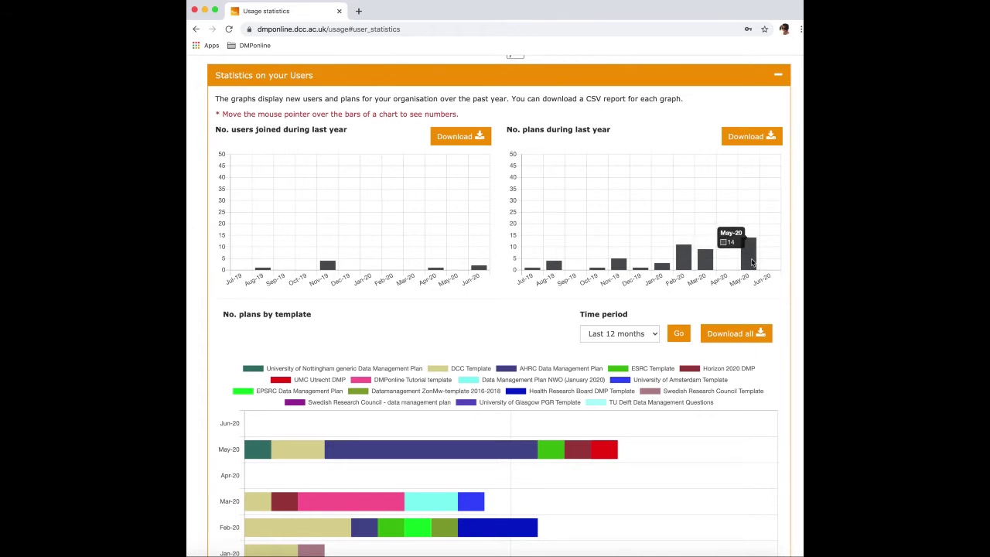
scroll(751, 263, down, 1)
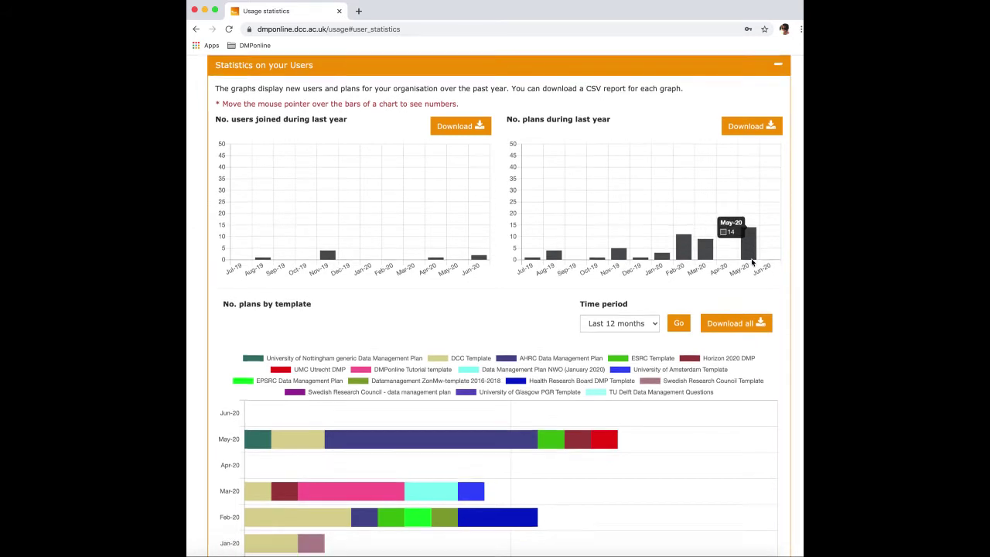
scroll(751, 263, down, 1)
scroll(751, 263, down, 3)
scroll(751, 263, down, 1)
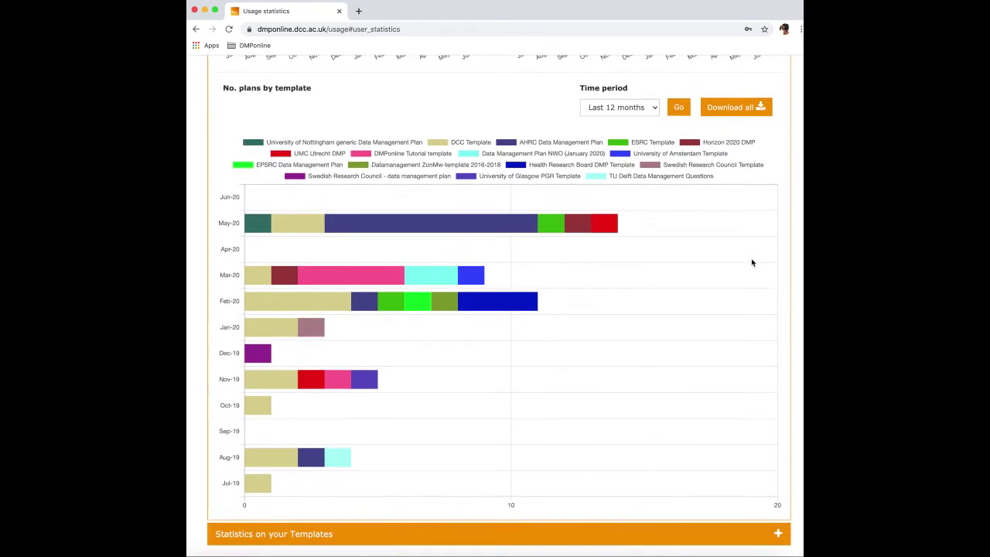
scroll(751, 263, down, 1)
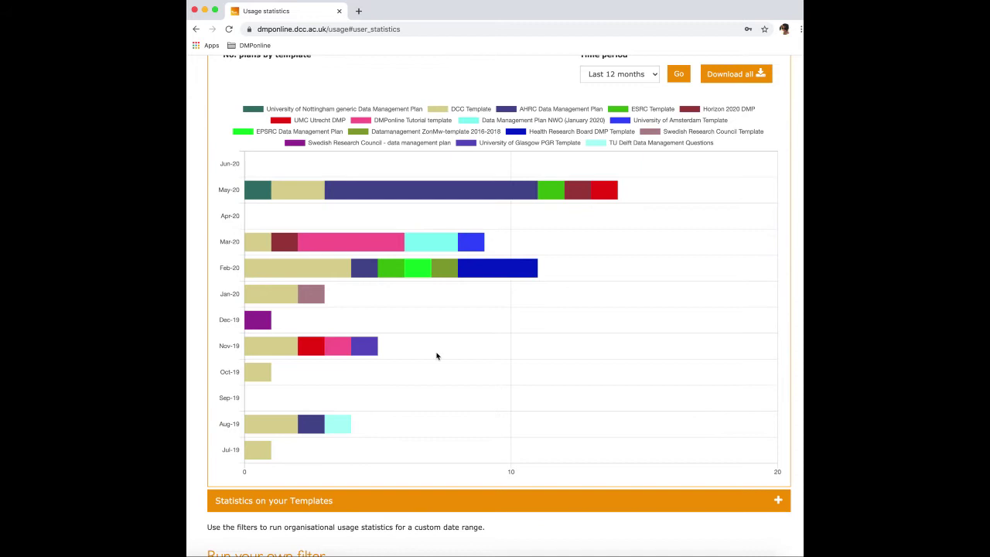
scroll(435, 355, down, 1)
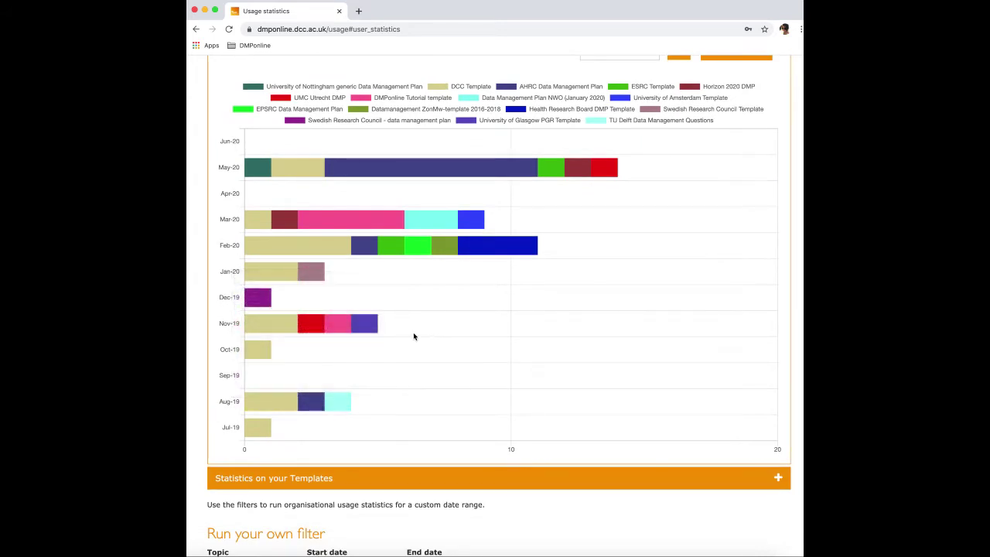
mouse_move(411, 190)
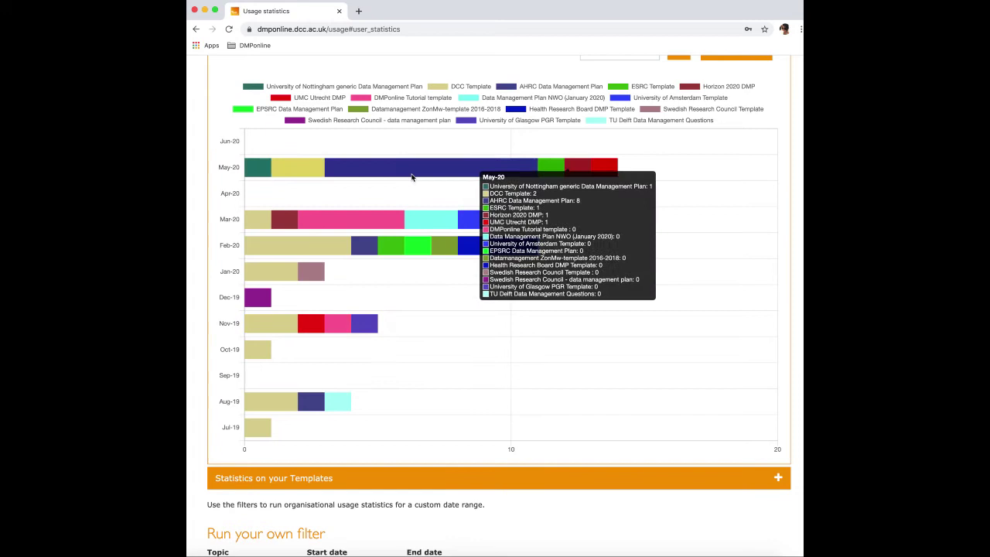
Expand the Statistics on your Templates section and scroll to the custom filter
scroll(628, 186, down, 2)
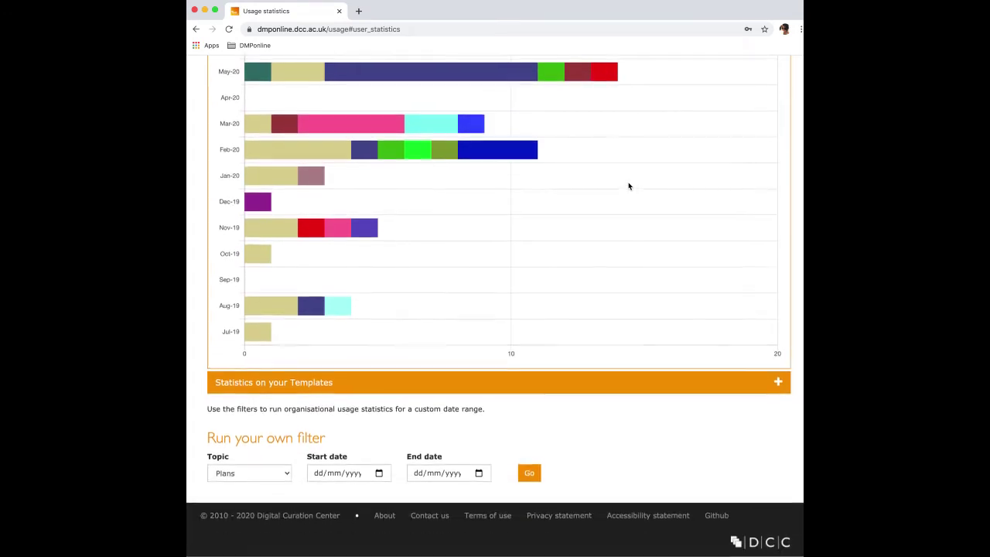
click(538, 397)
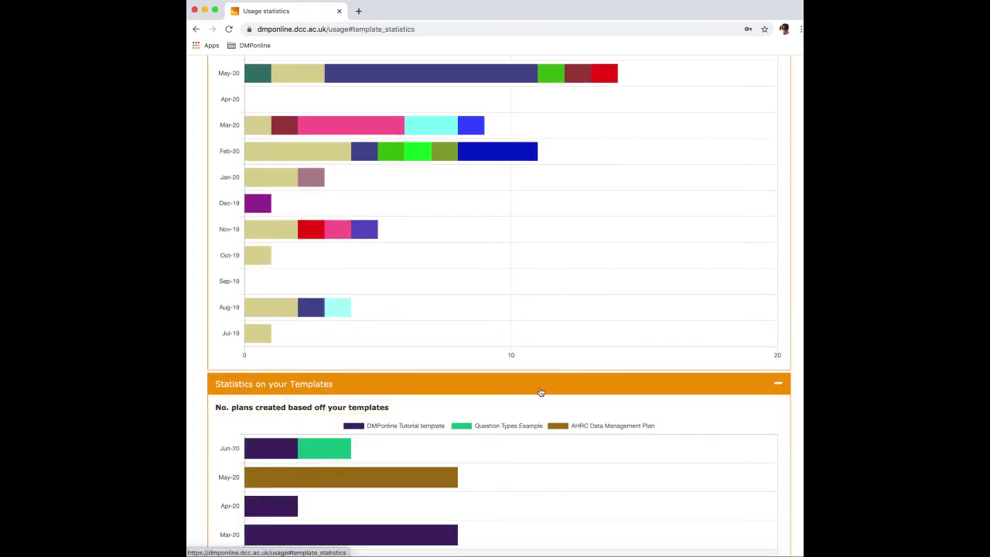
scroll(540, 393, down, 3)
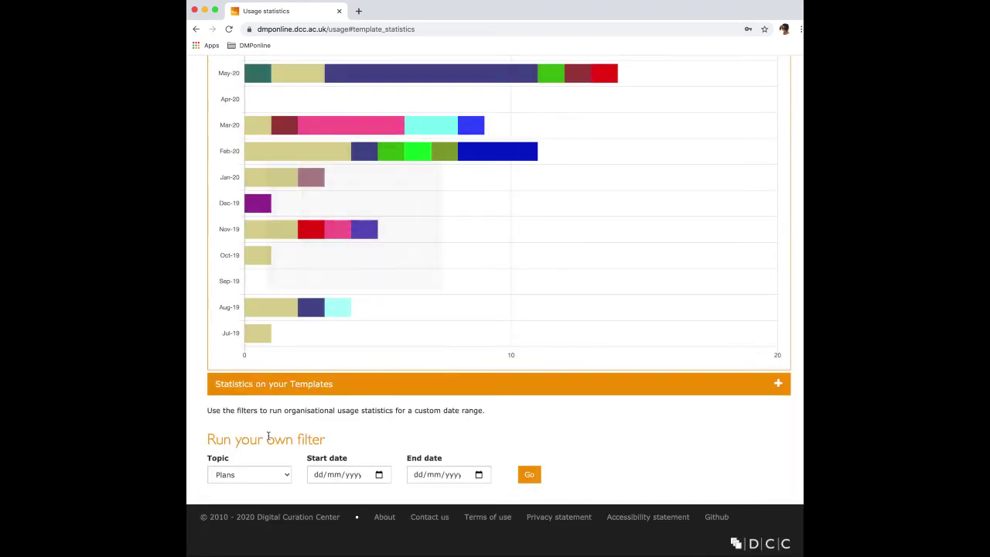
Run a Plans filter from 20/04/2020 to 29/07/2020, showing 14 new and 50 total plans
key(Tab)
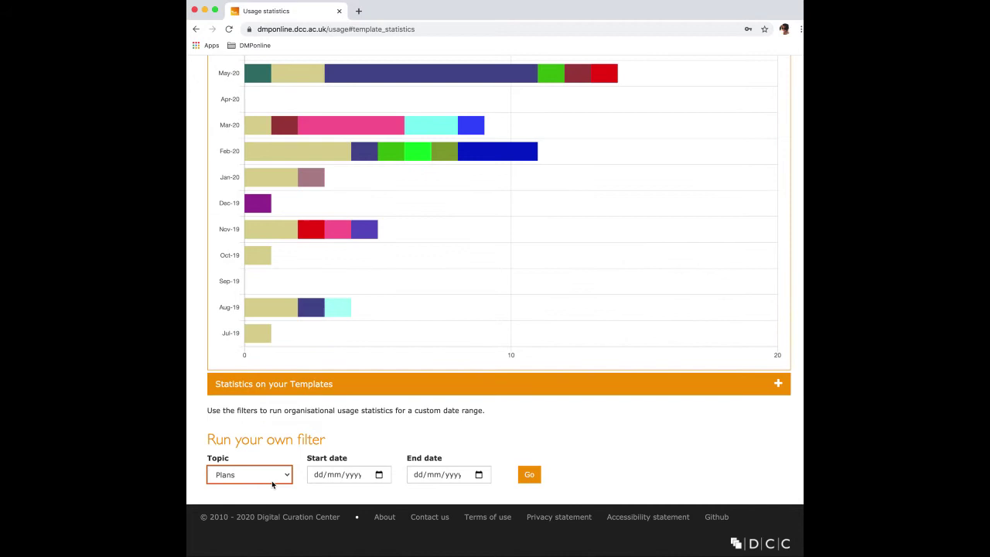
key(Tab)
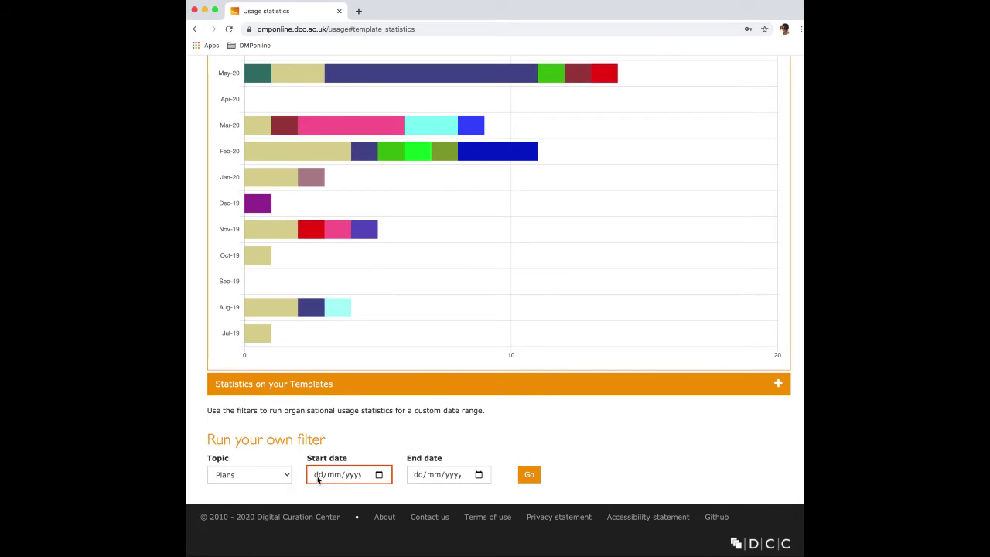
key(Tab)
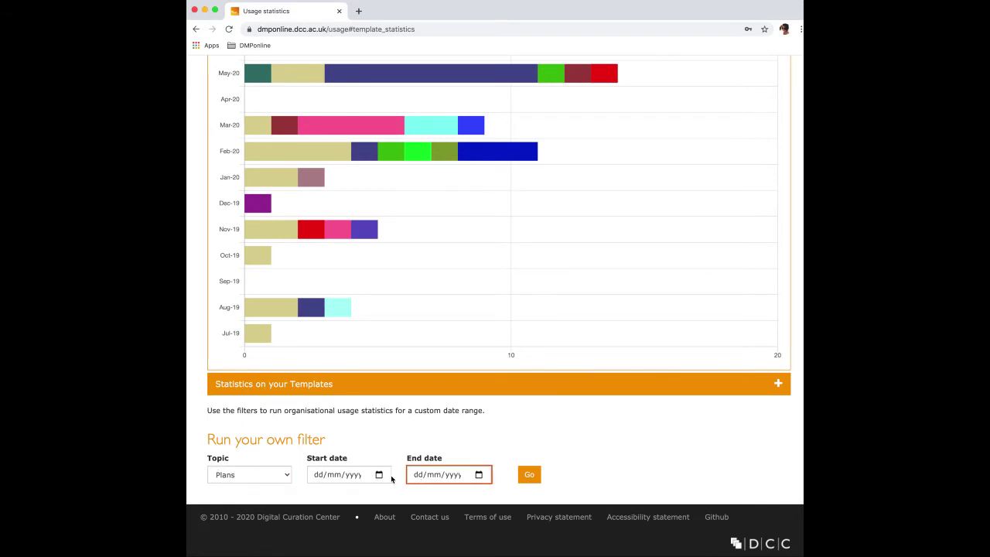
click(380, 475)
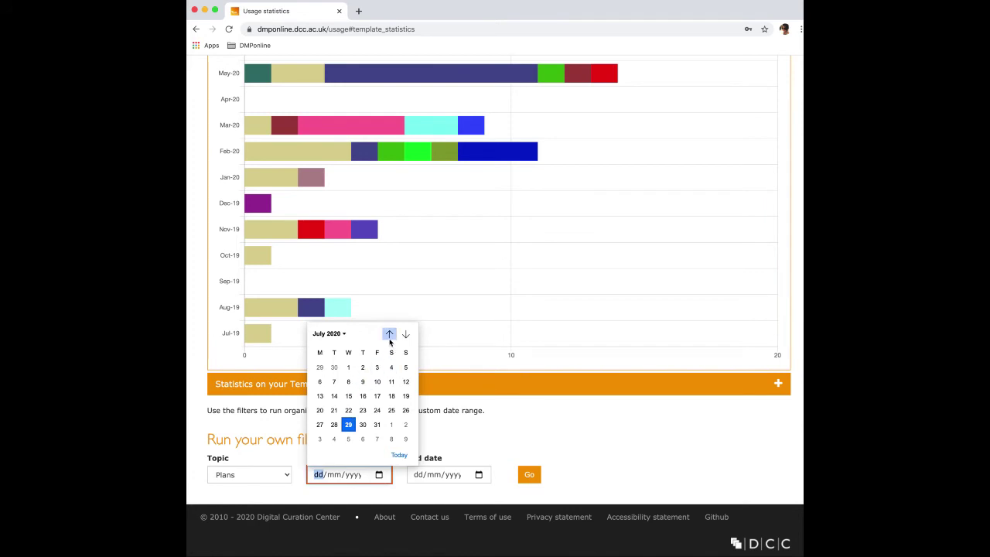
click(389, 337)
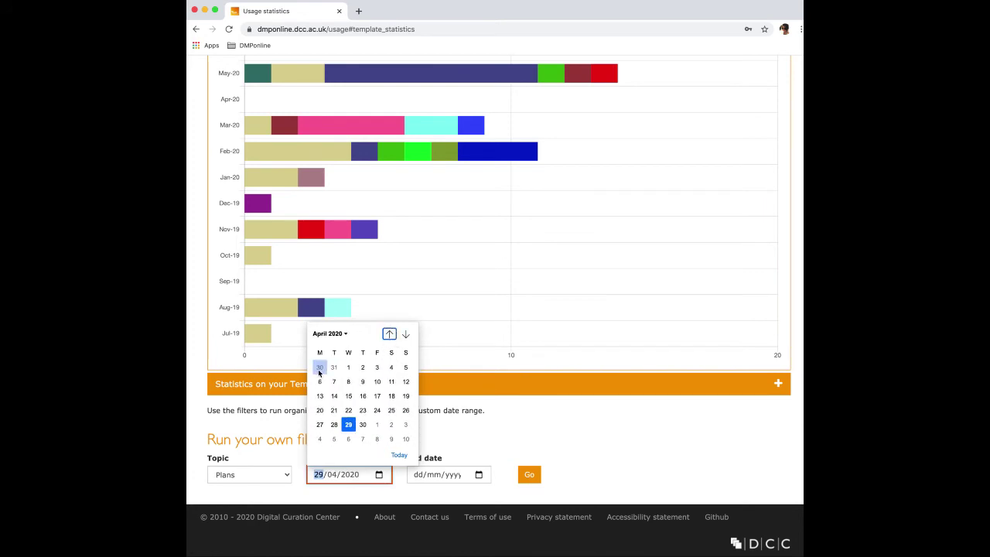
click(319, 409)
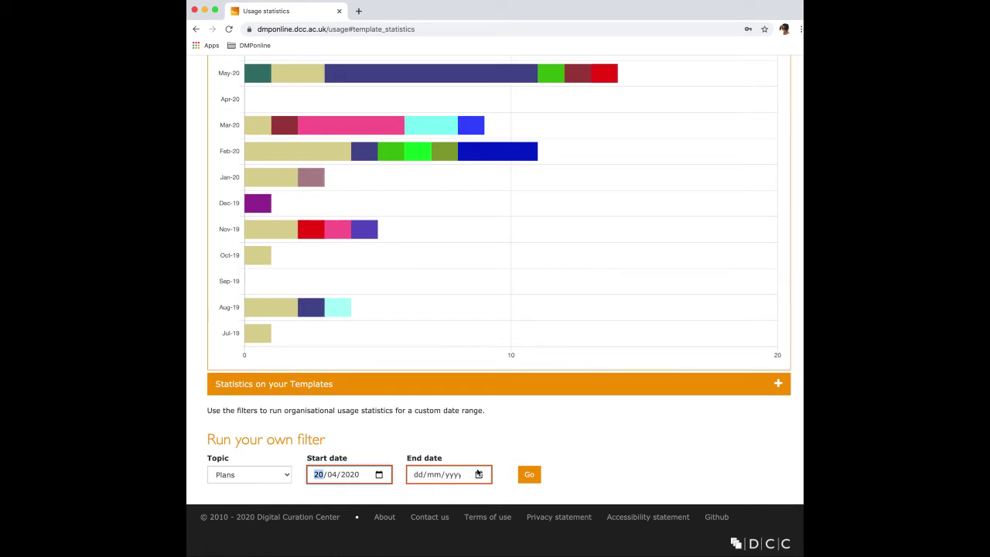
click(480, 474)
click(449, 424)
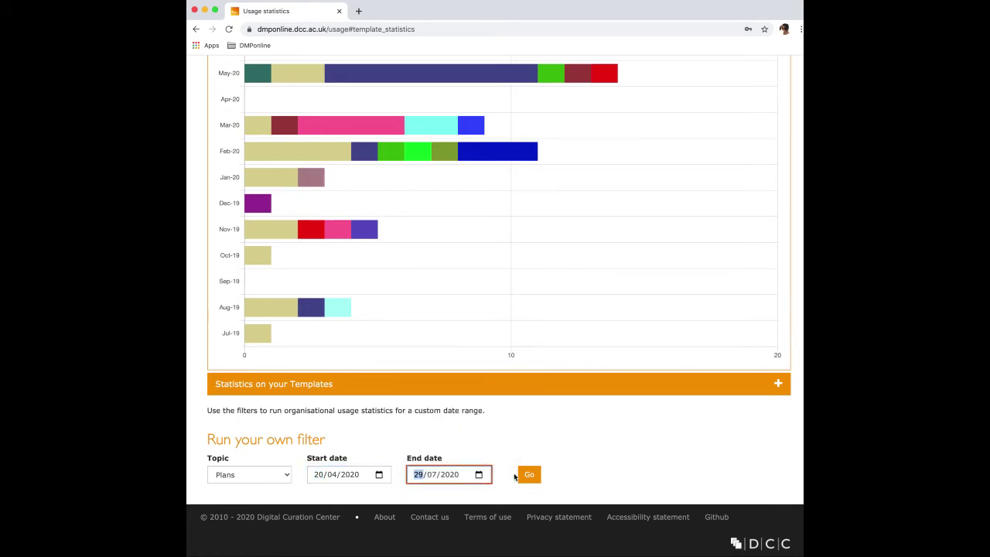
click(527, 476)
scroll(610, 452, down, 2)
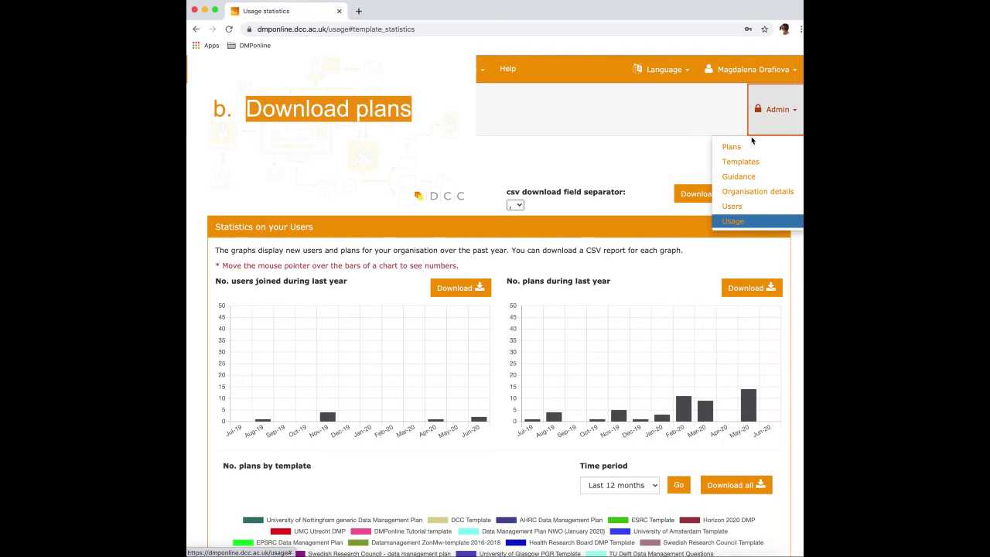
Open the organisation's plans list and scroll through the plans table
click(735, 151)
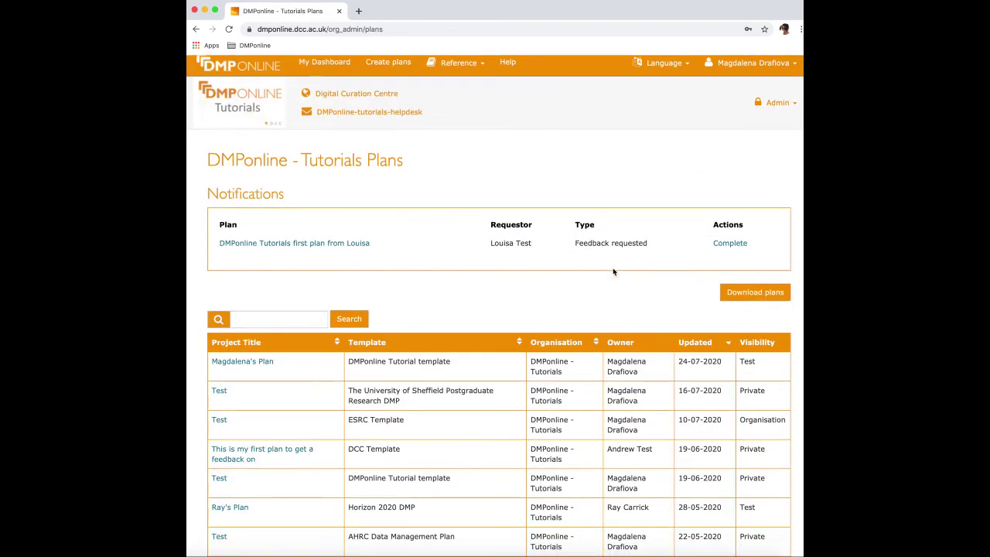
scroll(614, 339, down, 1)
scroll(615, 339, down, 2)
scroll(615, 339, down, 1)
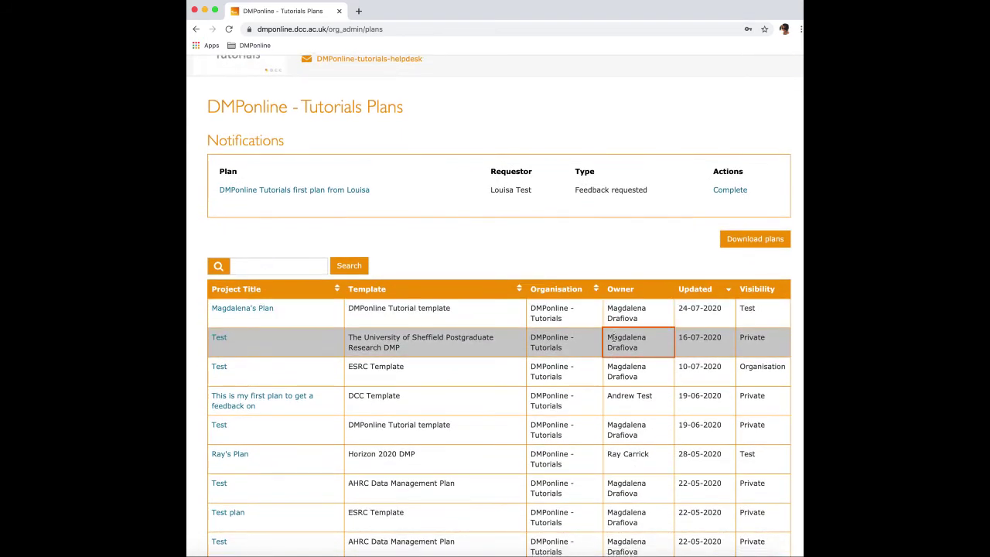
scroll(613, 339, down, 2)
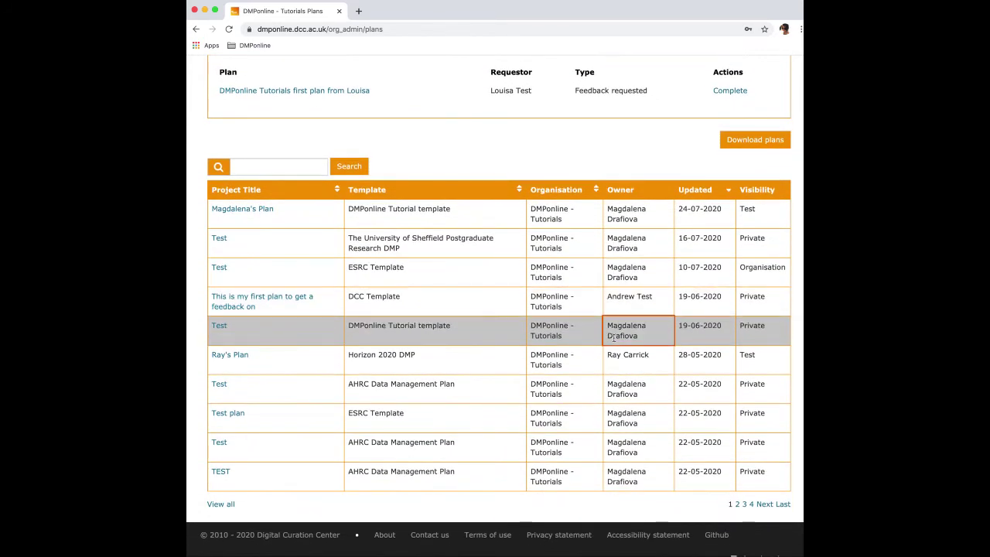
scroll(592, 341, down, 1)
scroll(502, 294, up, 2)
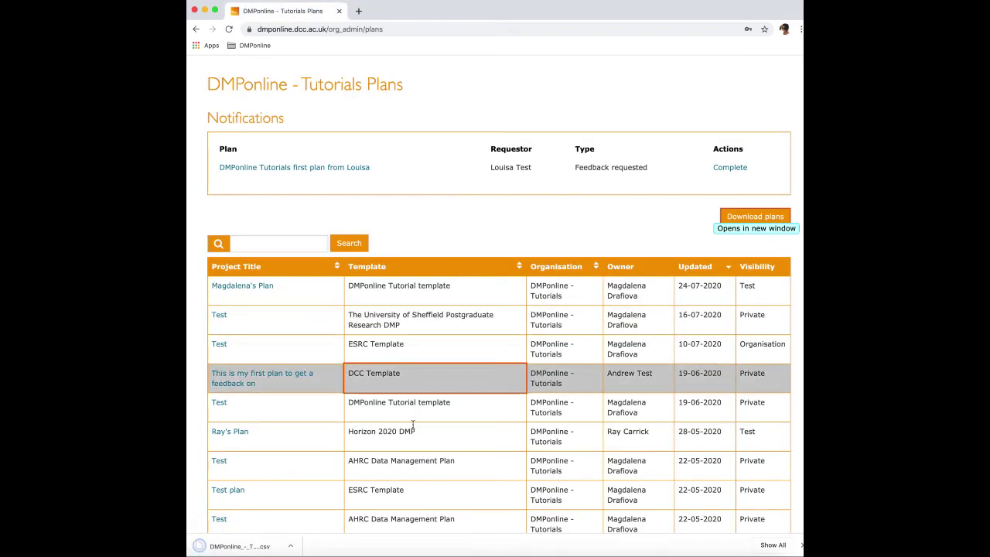
click(266, 546)
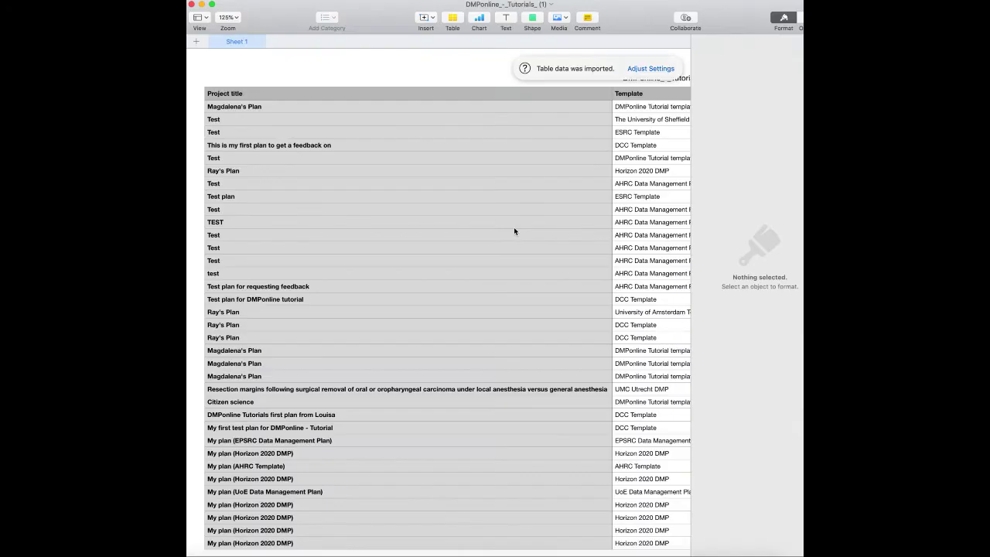
scroll(513, 226, down, 5)
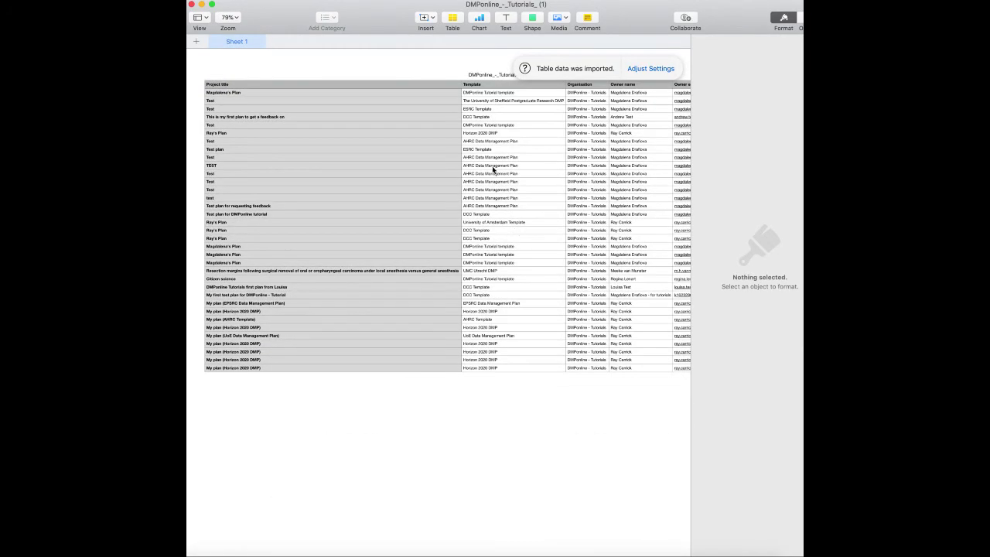
scroll(492, 168, right, 5)
scroll(426, 152, right, 3)
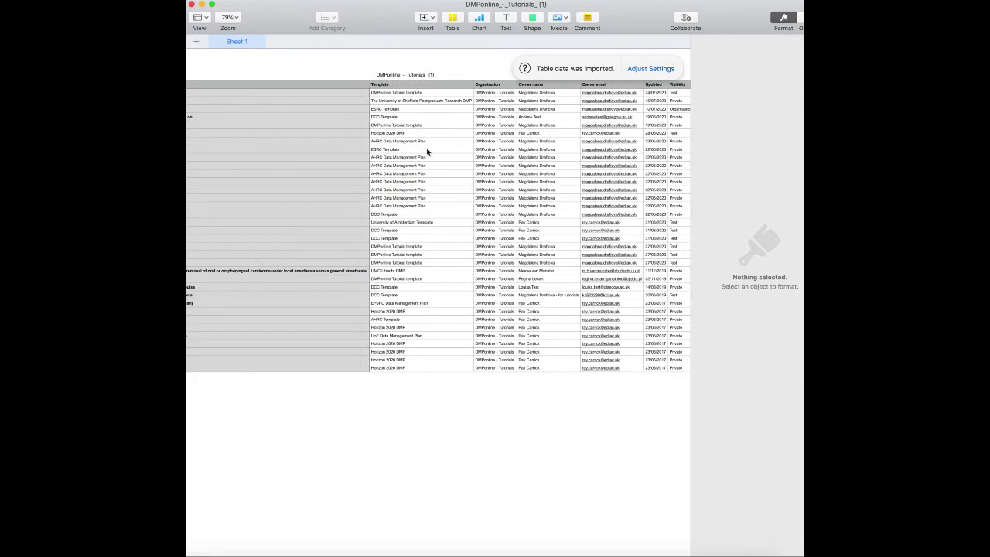
scroll(480, 166, right, 3)
scroll(492, 172, right, 2)
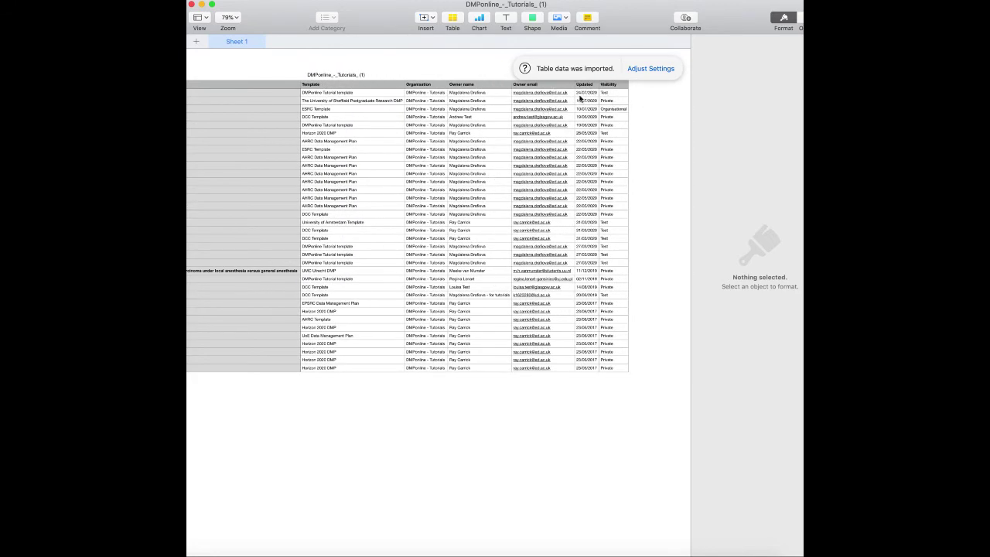
click(192, 5)
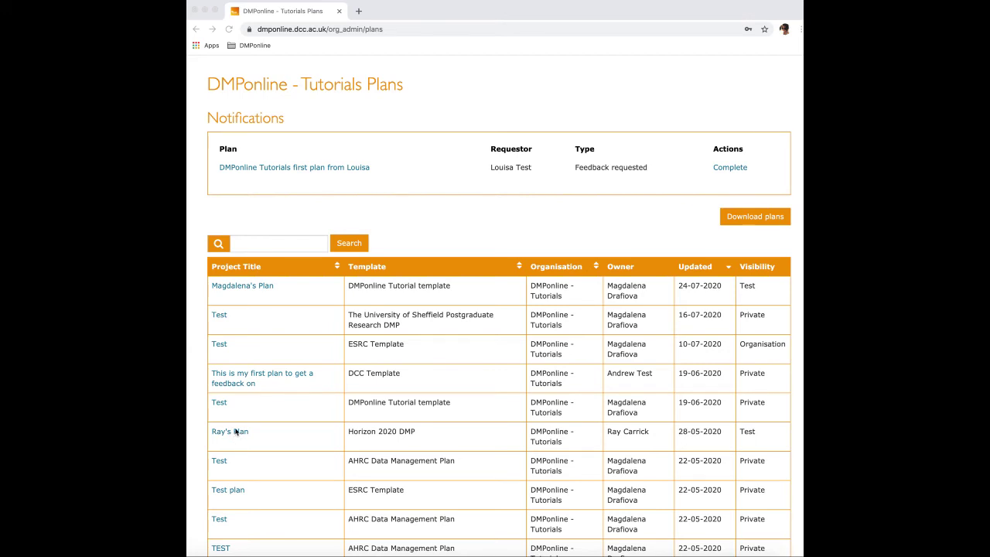
click(236, 432)
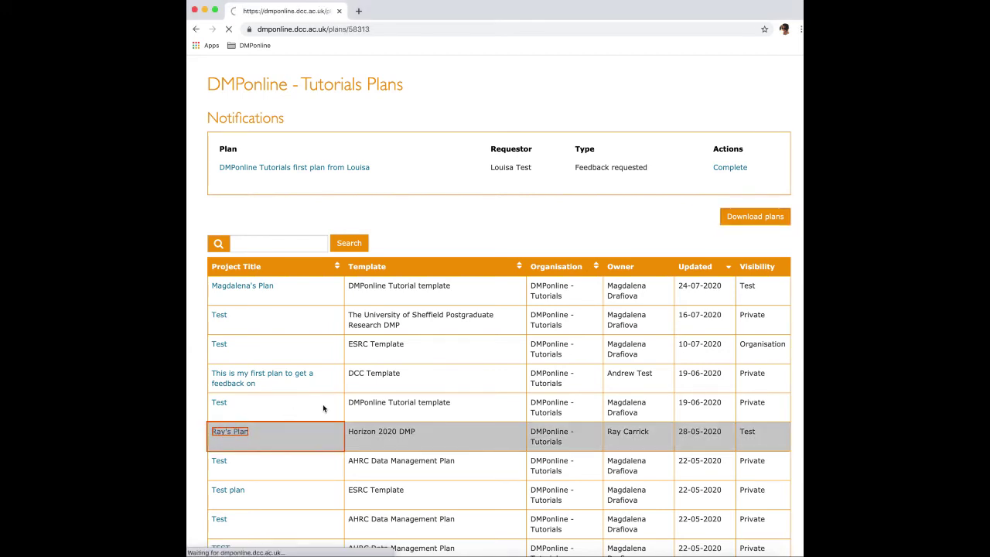
click(777, 109)
click(769, 146)
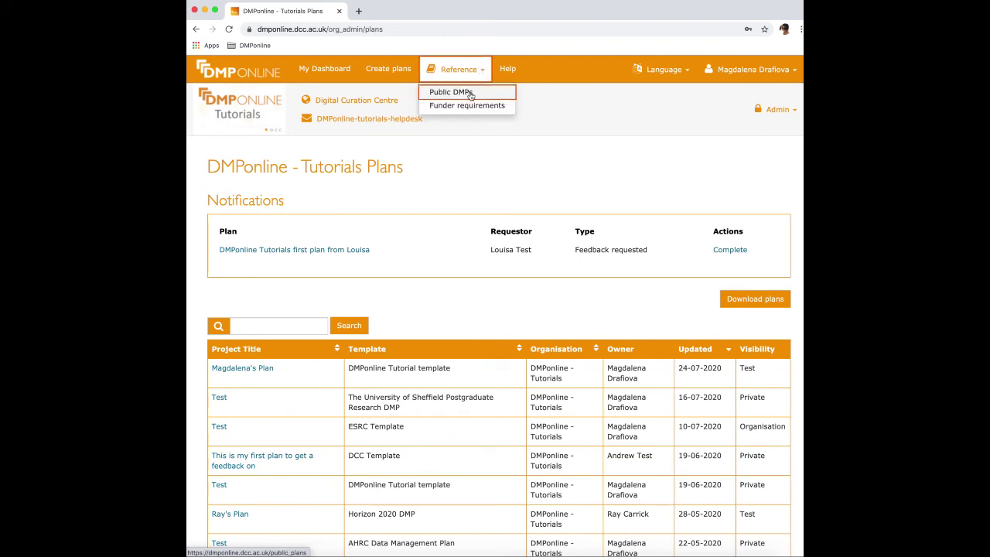
click(470, 94)
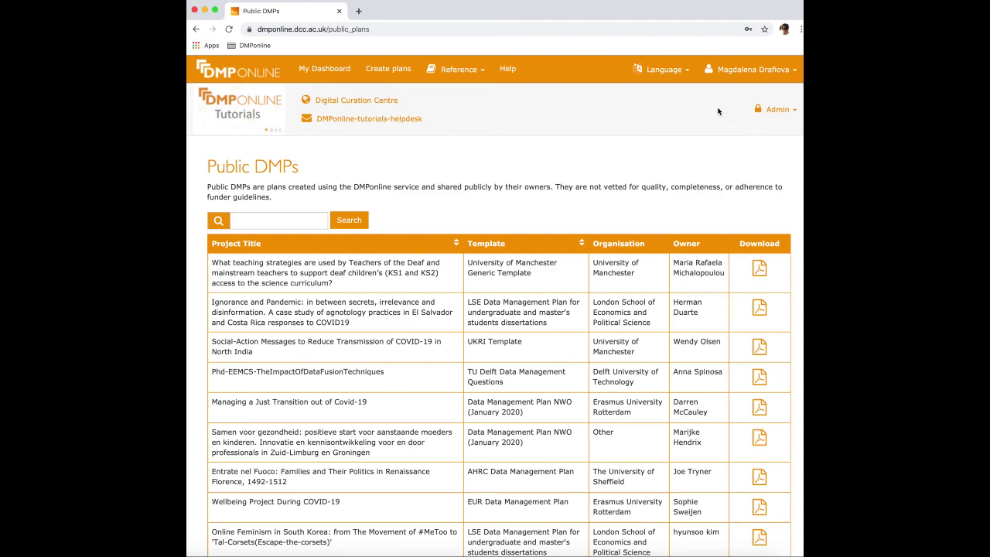
click(775, 109)
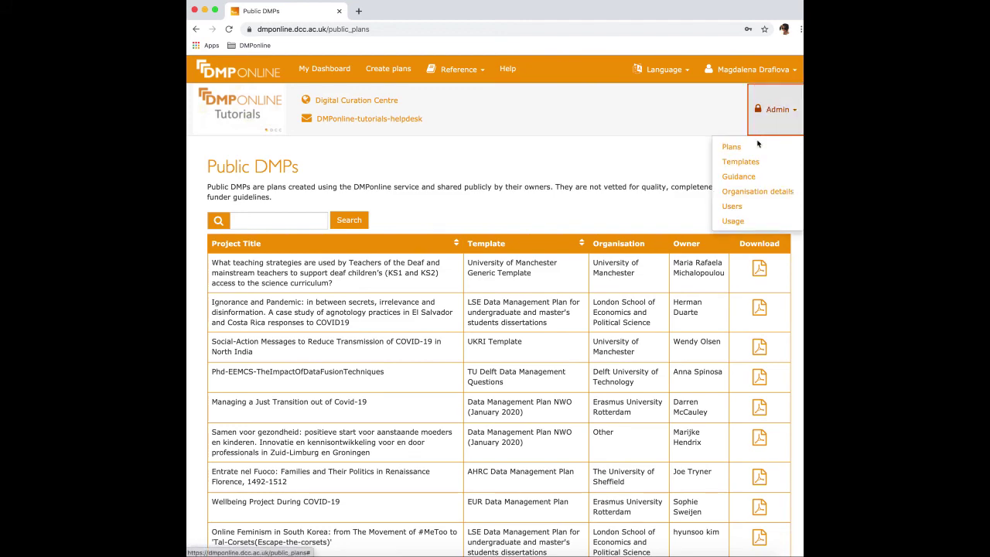
click(755, 147)
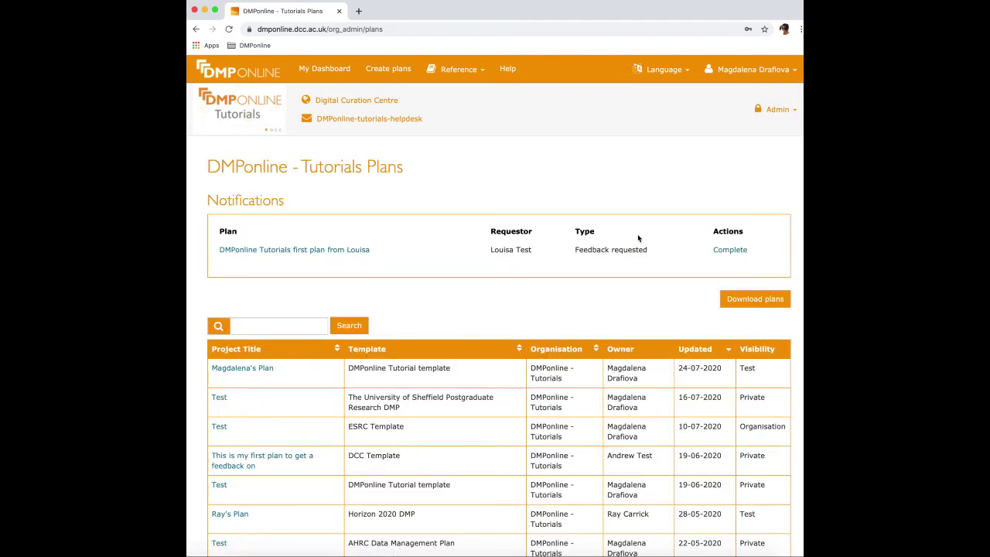